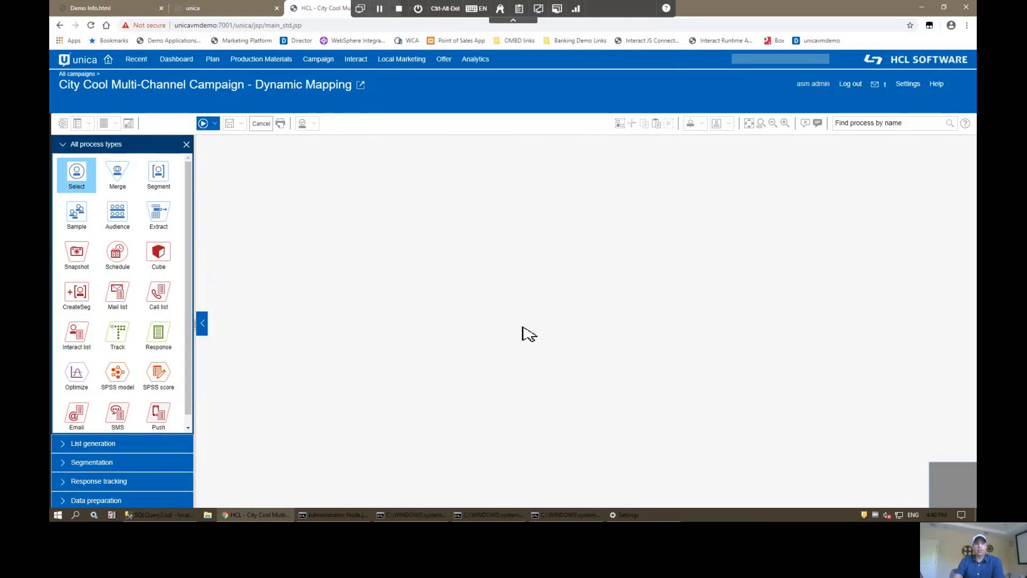
Place an Extract process from the All process types palette onto the empty canvas
{"action": "left_click", "coordinate": [166, 171]}
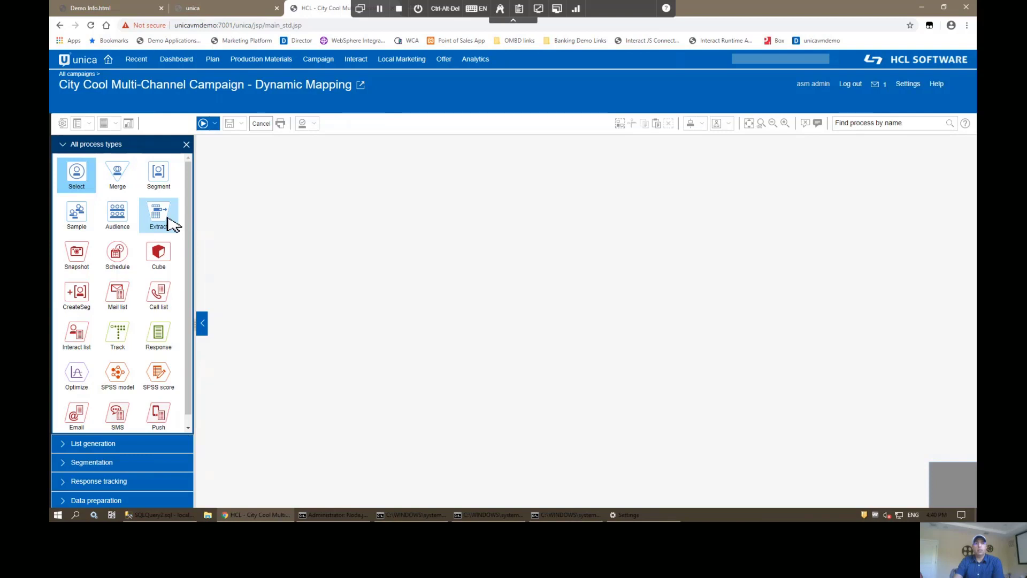
{"action": "left_click_drag", "start_coordinate": [159, 218], "coordinate": [335, 188]}
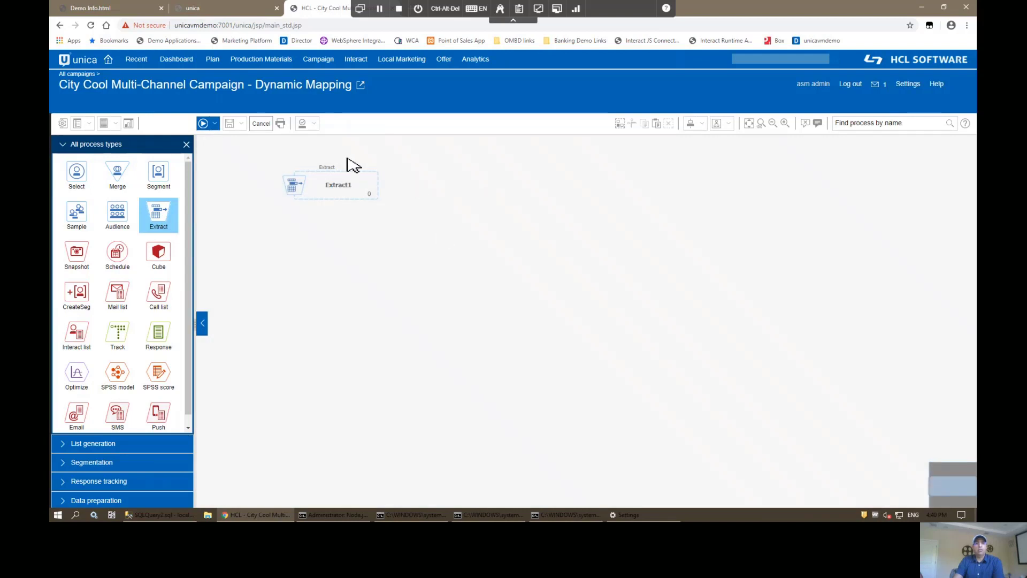
{"action": "left_click", "coordinate": [316, 124]}
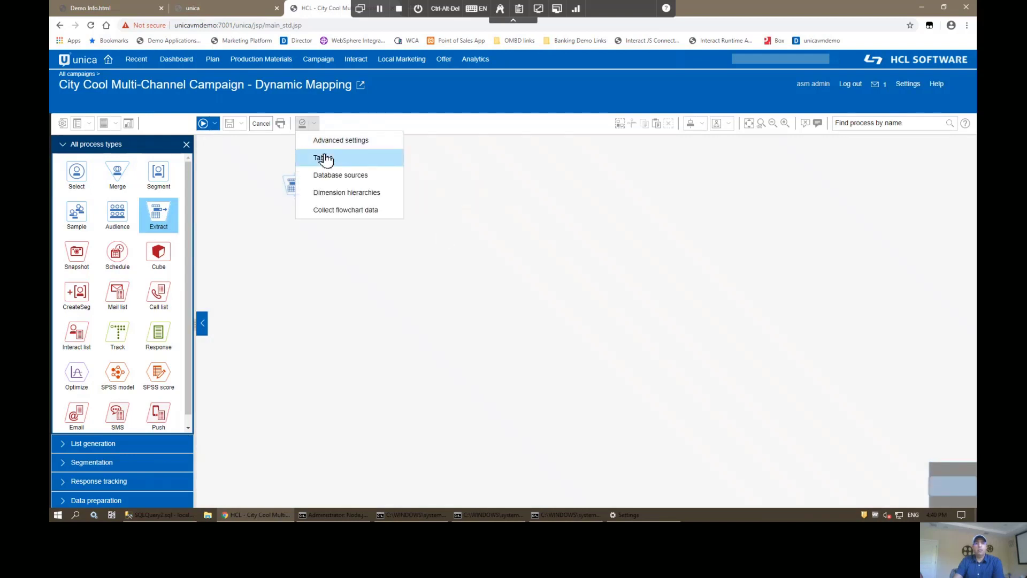
{"action": "left_click", "coordinate": [324, 158]}
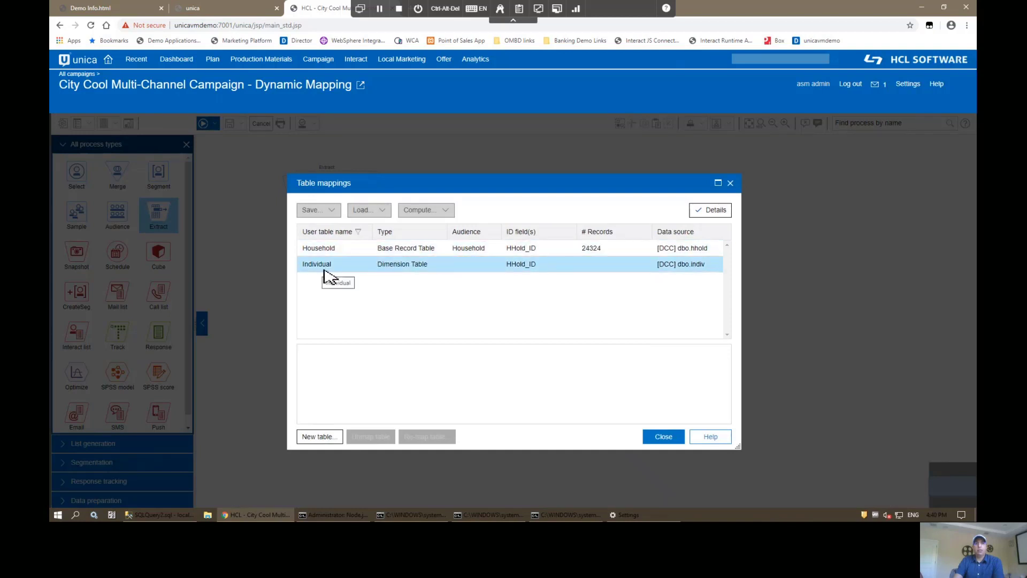
{"action": "left_click", "coordinate": [662, 438]}
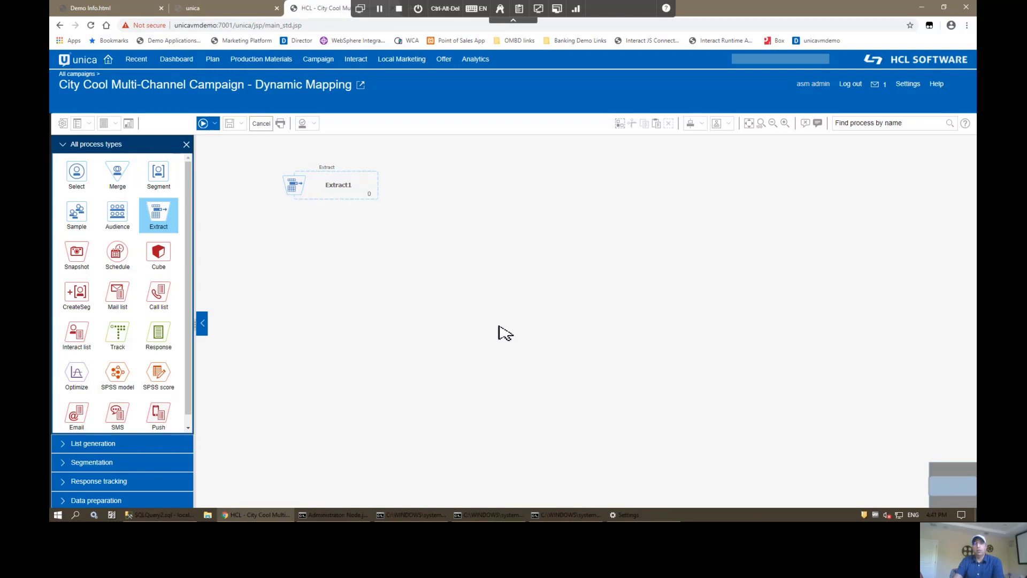
Set Extract1's input to the Household table, selecting records with HHold_Income>=100000
{"action": "left_click", "coordinate": [352, 194]}
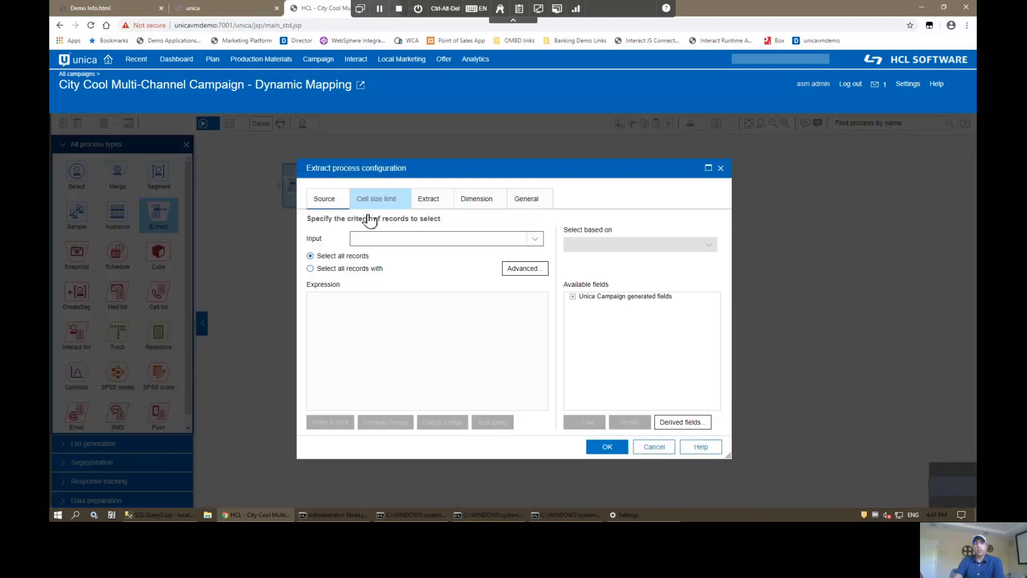
{"action": "left_click", "coordinate": [386, 240]}
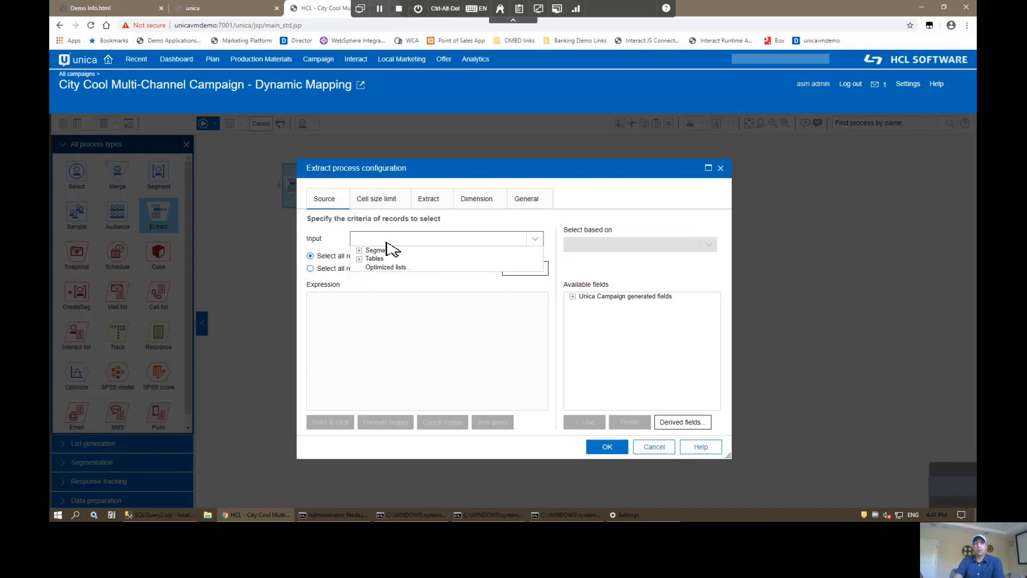
{"action": "left_click", "coordinate": [360, 259]}
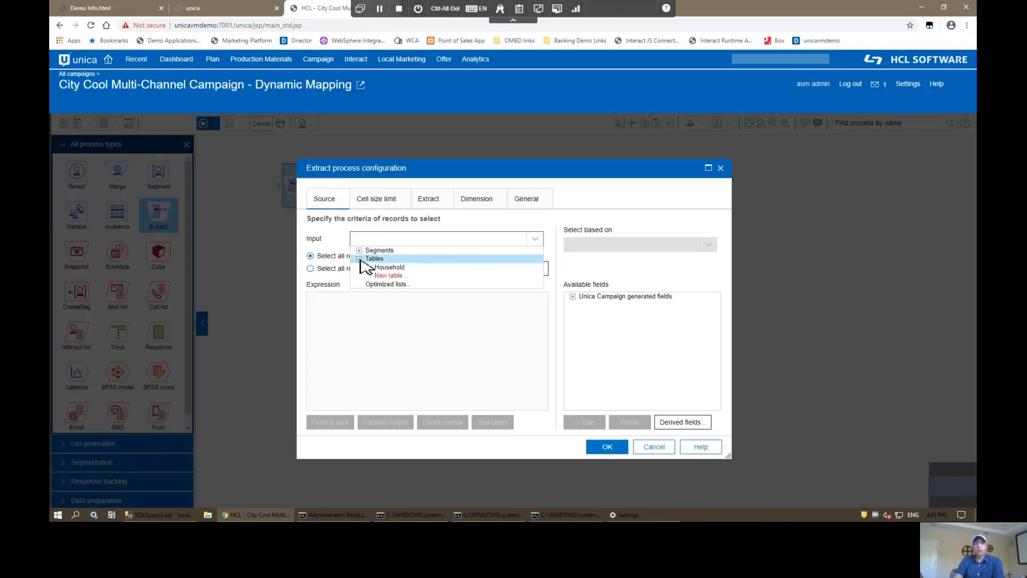
{"action": "left_click", "coordinate": [384, 269]}
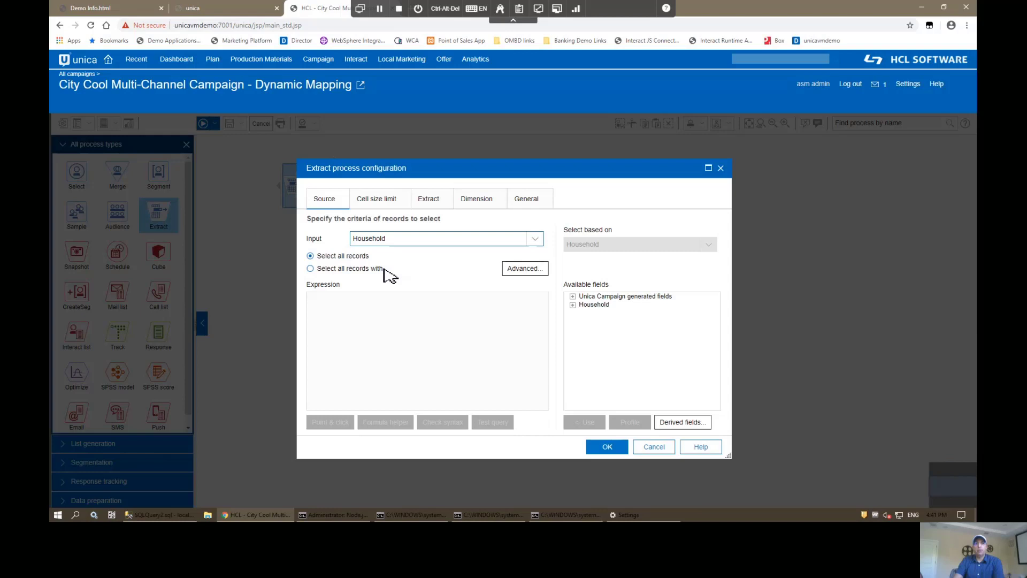
{"action": "left_click", "coordinate": [311, 269]}
{"action": "left_click", "coordinate": [326, 421]}
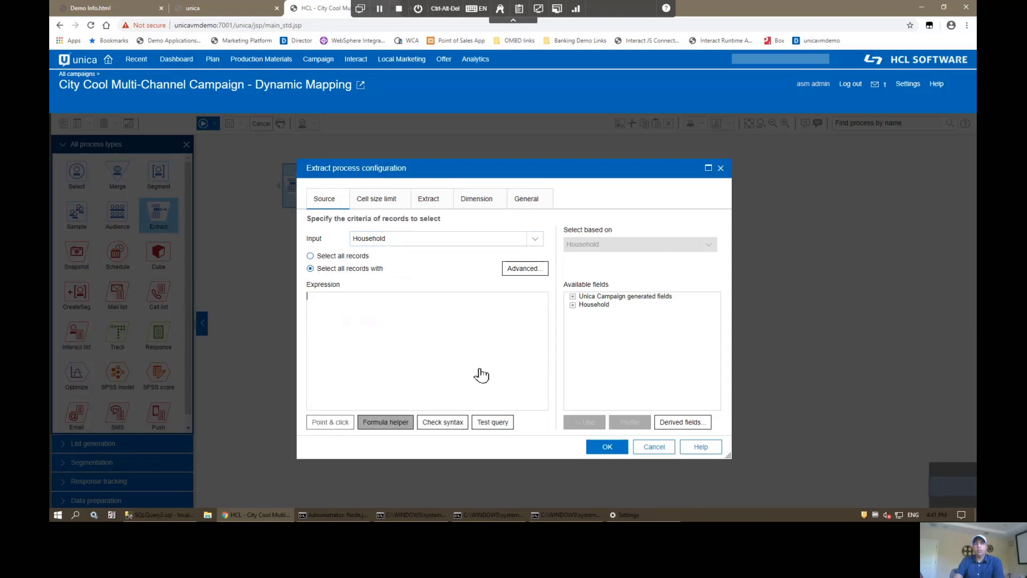
{"action": "double_click", "coordinate": [574, 306]}
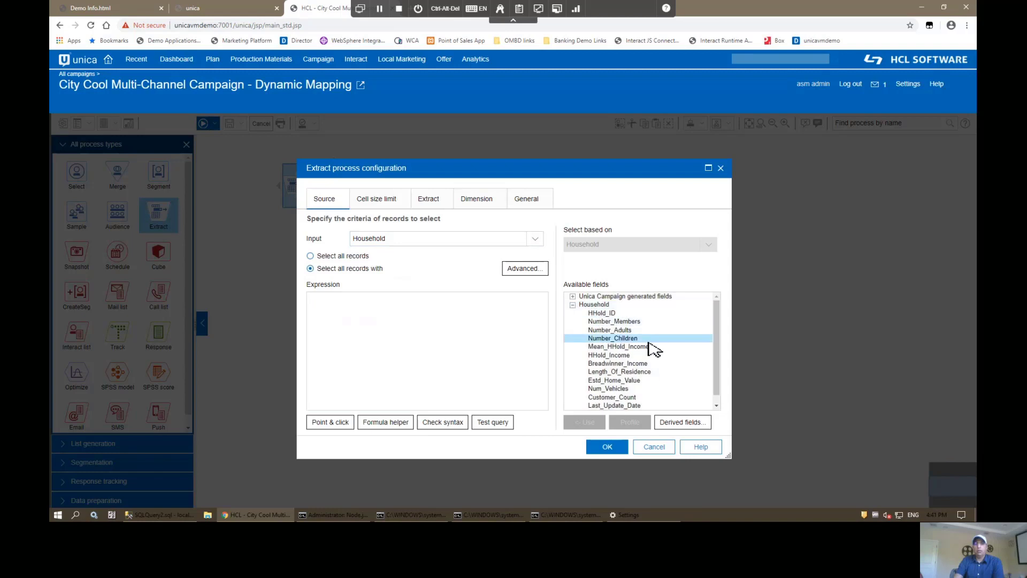
{"action": "double_click", "coordinate": [633, 357]}
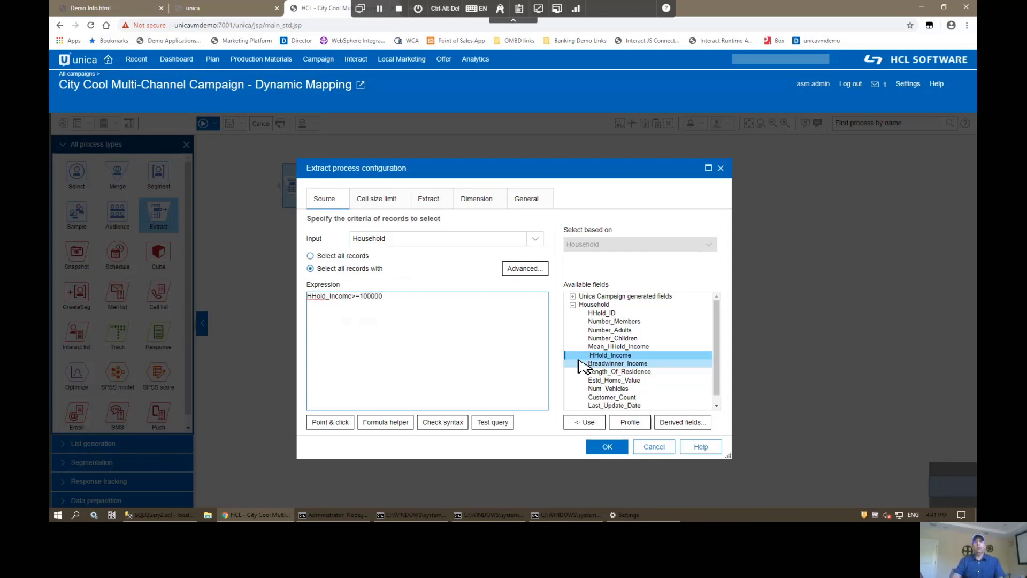
Rename the Extract process to HHIncome>100K on the General tab
{"action": "left_click", "coordinate": [530, 202]}
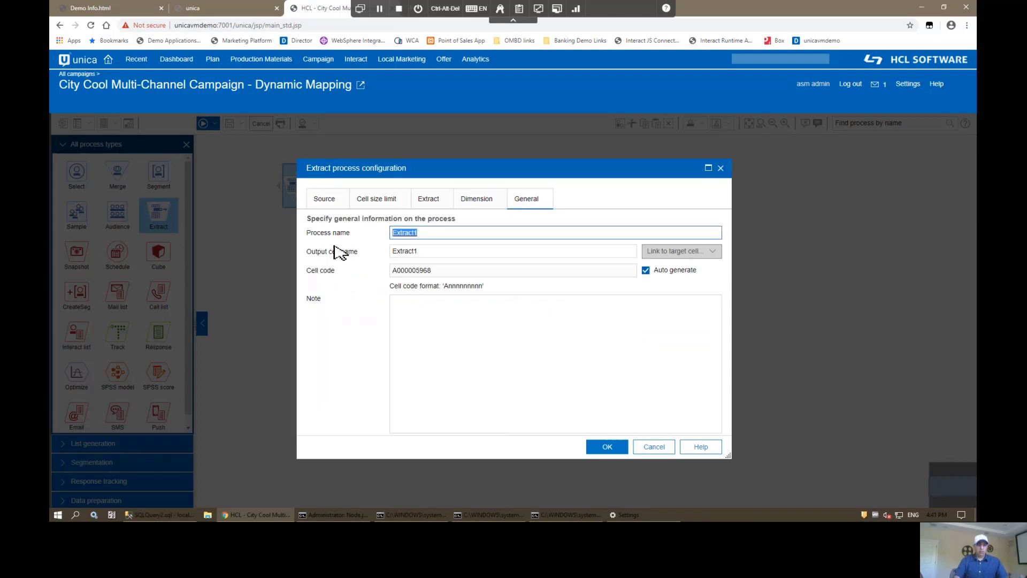
{"action": "type", "text": "HH"}
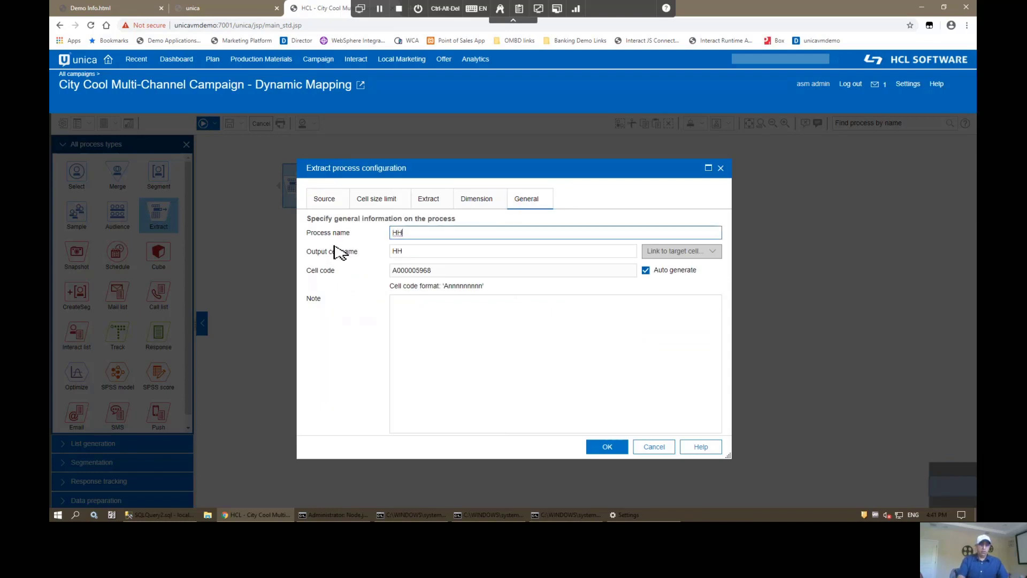
{"action": "type", "text": "Income>100K"}
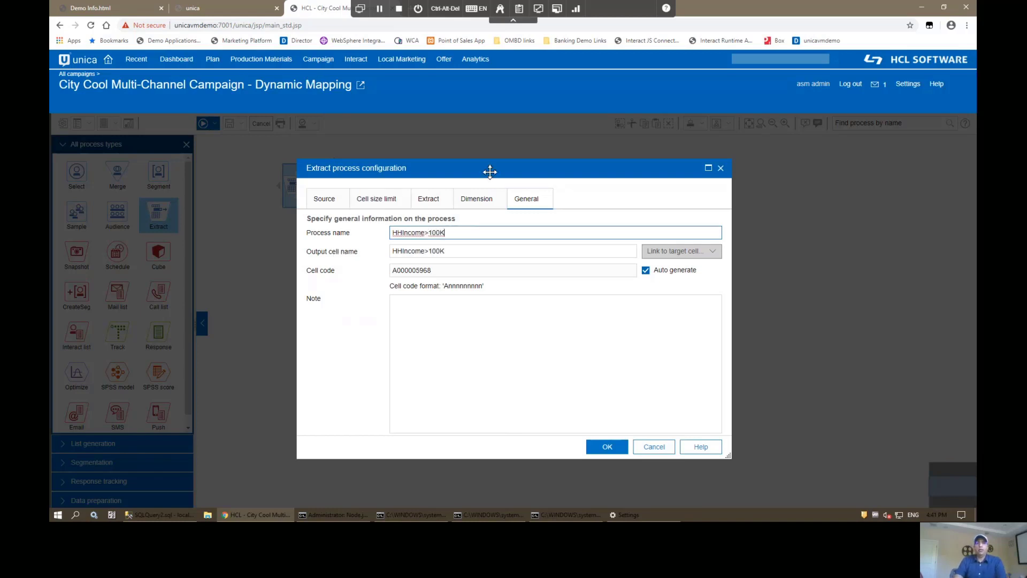
{"action": "left_click_drag", "start_coordinate": [490, 169], "coordinate": [489, 159]}
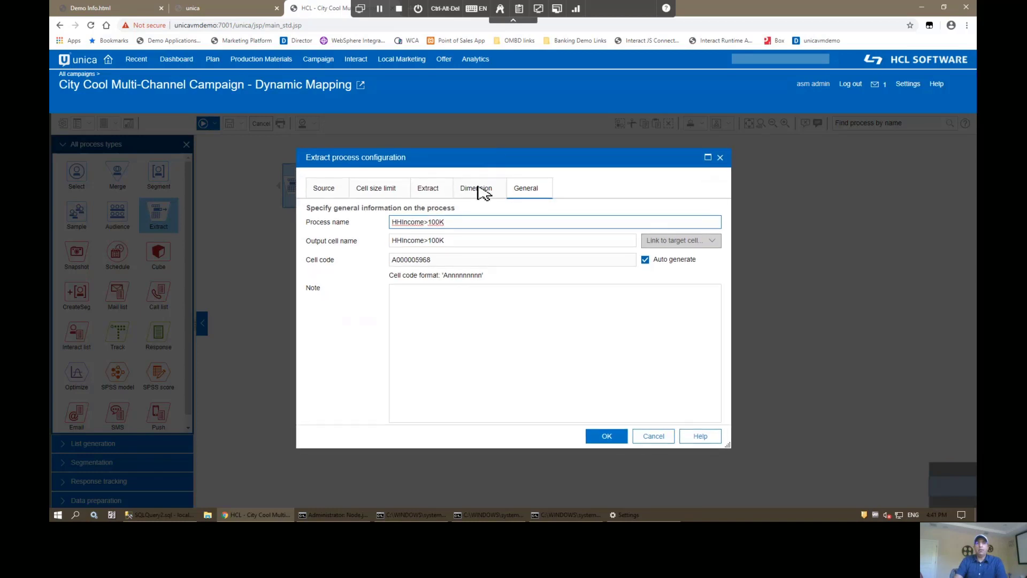
On the Extract tab, add HHold_ID and Number_Members to the fields to extract
{"action": "left_click", "coordinate": [430, 198]}
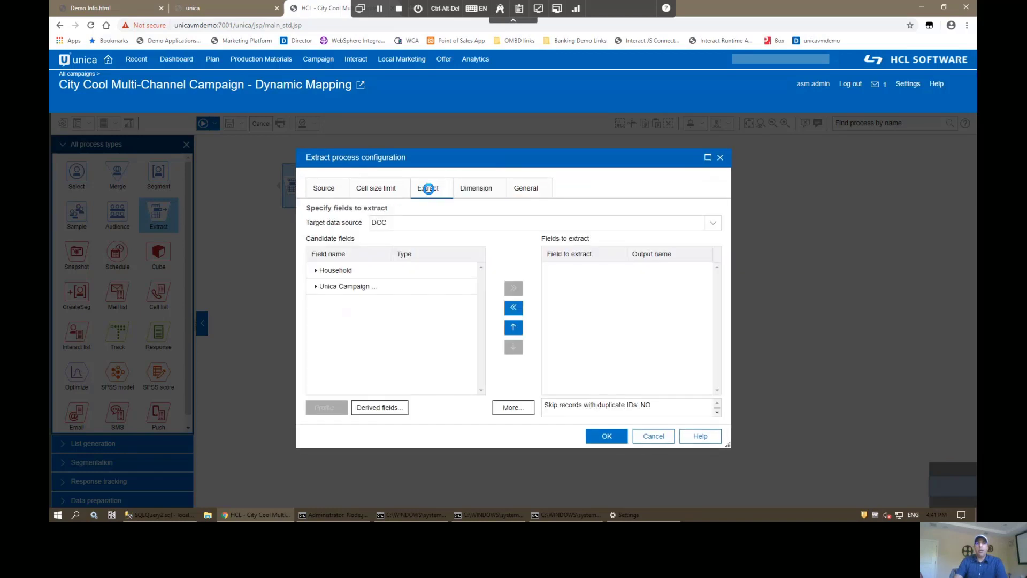
{"action": "left_click", "coordinate": [449, 285]}
{"action": "left_click", "coordinate": [316, 270]}
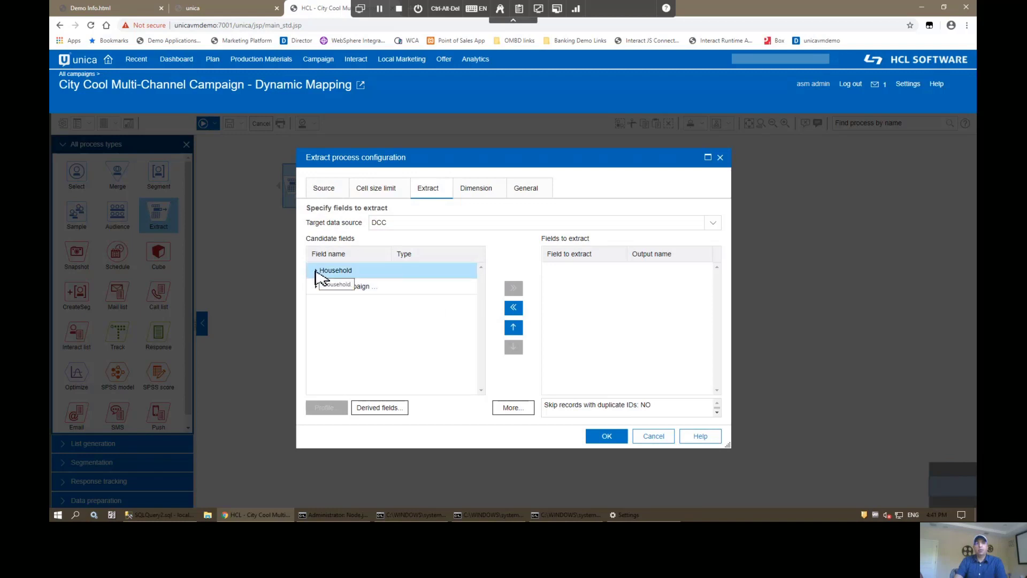
{"action": "left_click", "coordinate": [709, 158]}
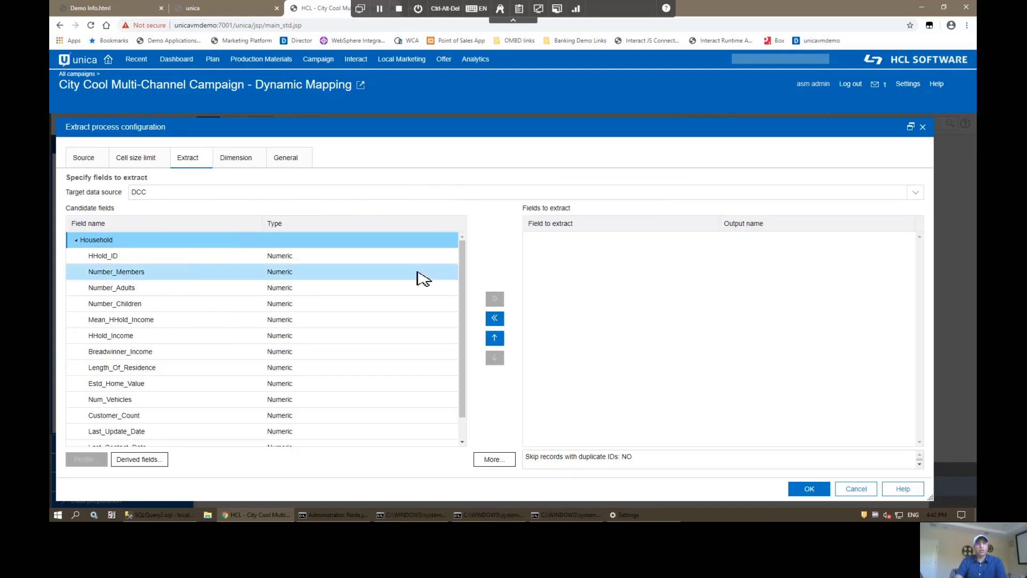
{"action": "left_click", "coordinate": [206, 257]}
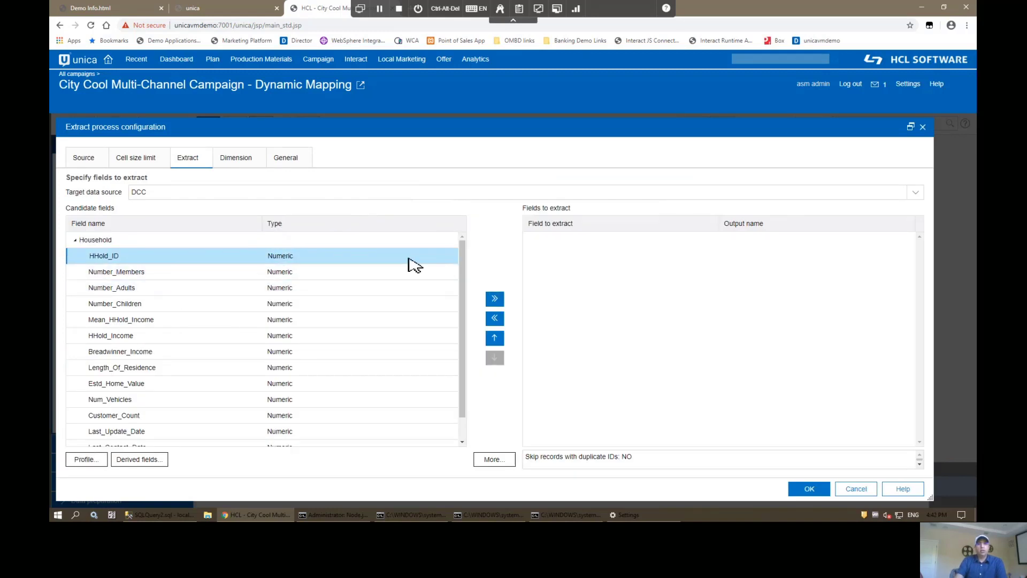
{"action": "left_click", "coordinate": [494, 299]}
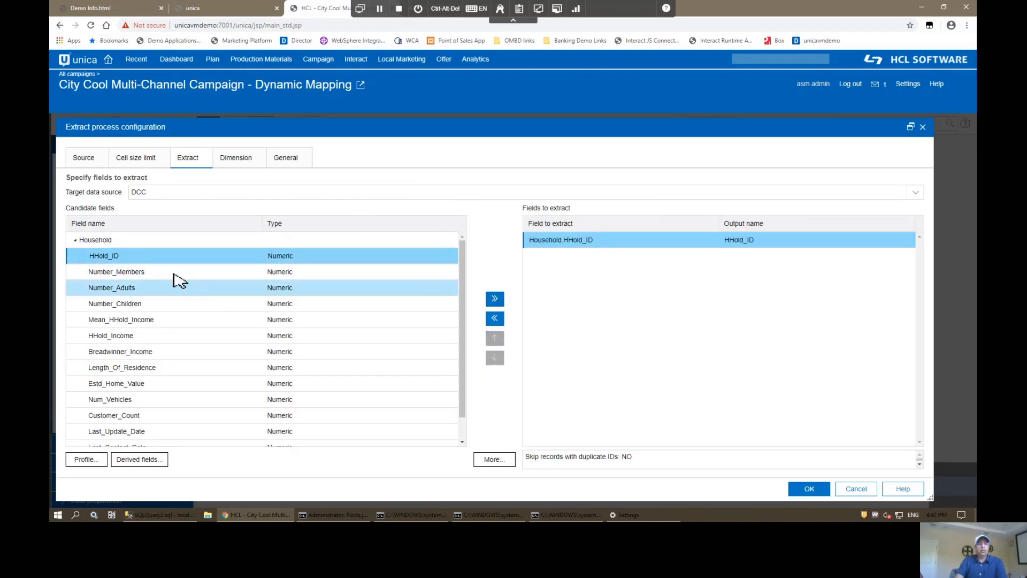
{"action": "left_click", "coordinate": [175, 273]}
{"action": "left_click", "coordinate": [494, 299]}
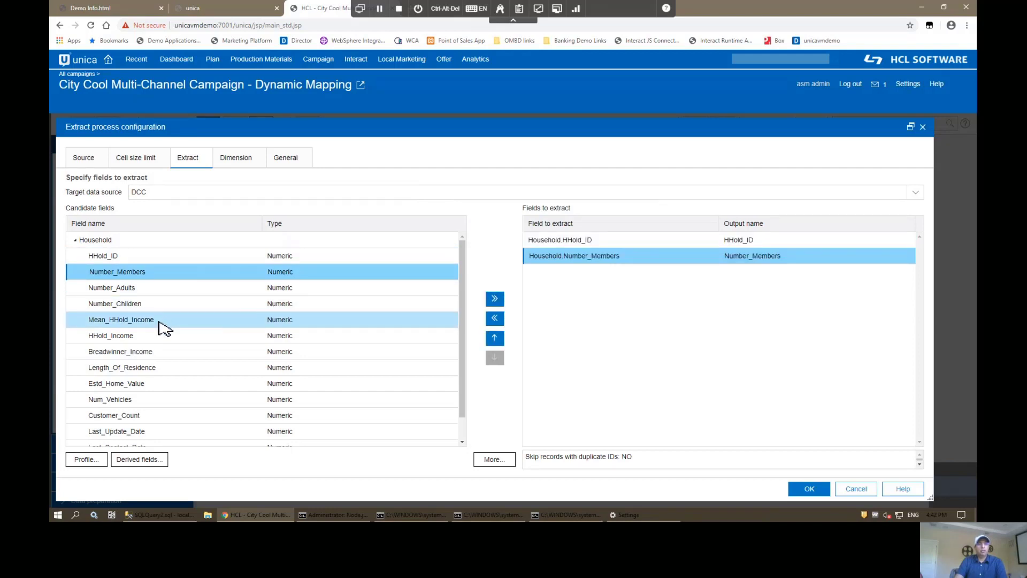
Add Mean_HHold_Income, Num_Vehicles and Length_Of_Residence to the fields to extract
{"action": "left_click", "coordinate": [198, 324]}
{"action": "left_click", "coordinate": [494, 299]}
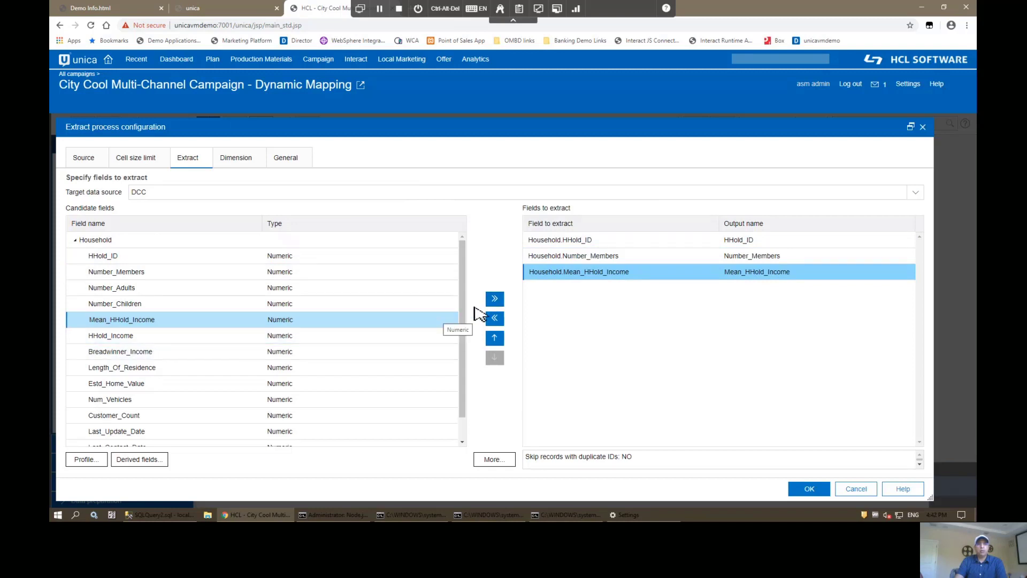
{"action": "left_click", "coordinate": [496, 299]}
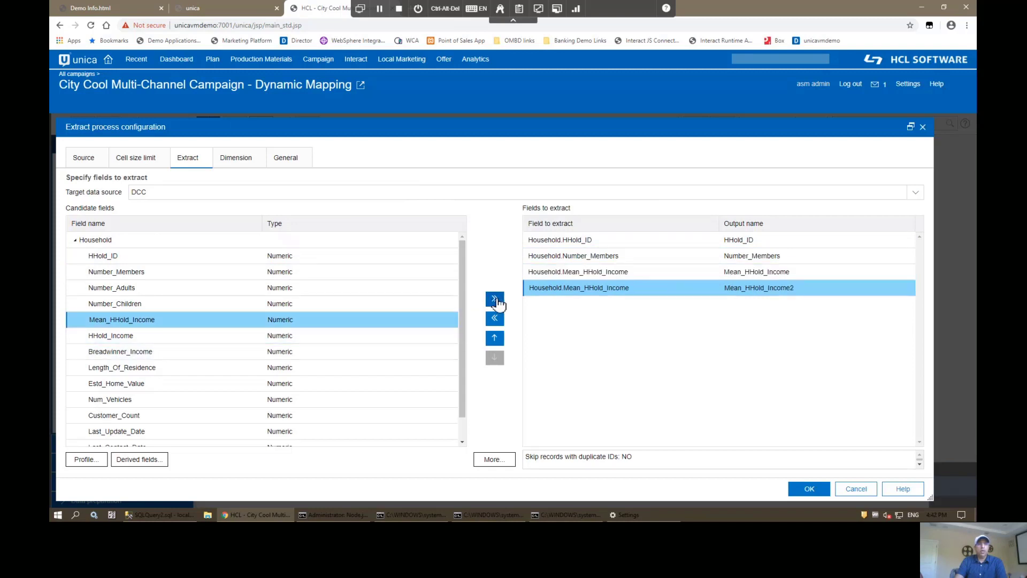
{"action": "left_click", "coordinate": [165, 403]}
{"action": "left_click", "coordinate": [492, 300]}
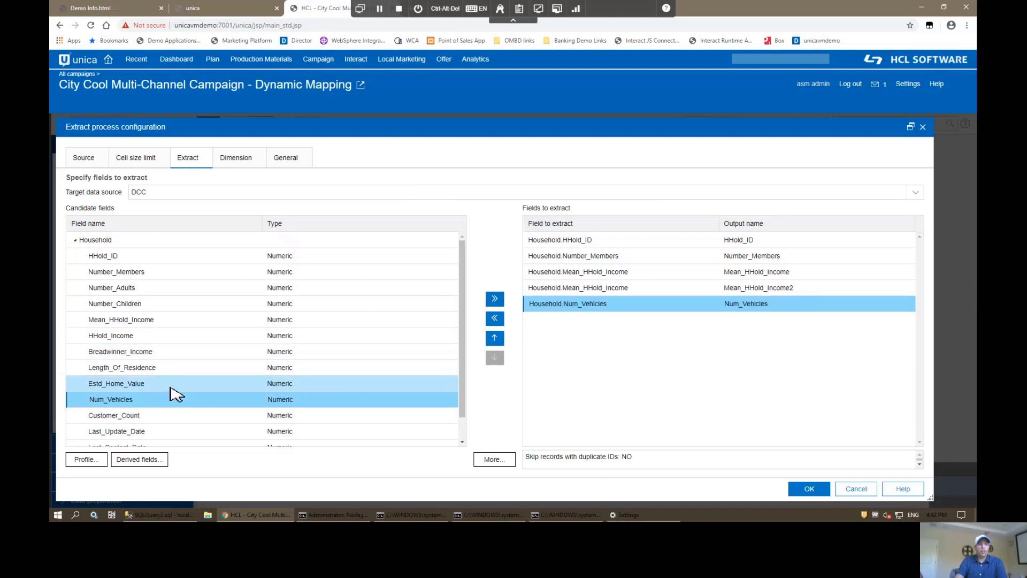
{"action": "left_click", "coordinate": [155, 370]}
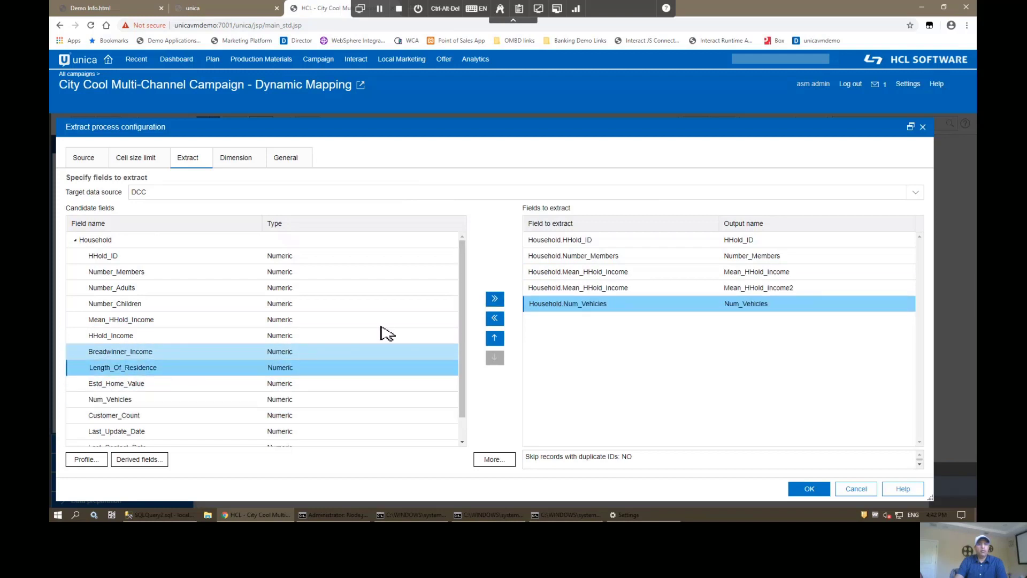
{"action": "left_click", "coordinate": [495, 298]}
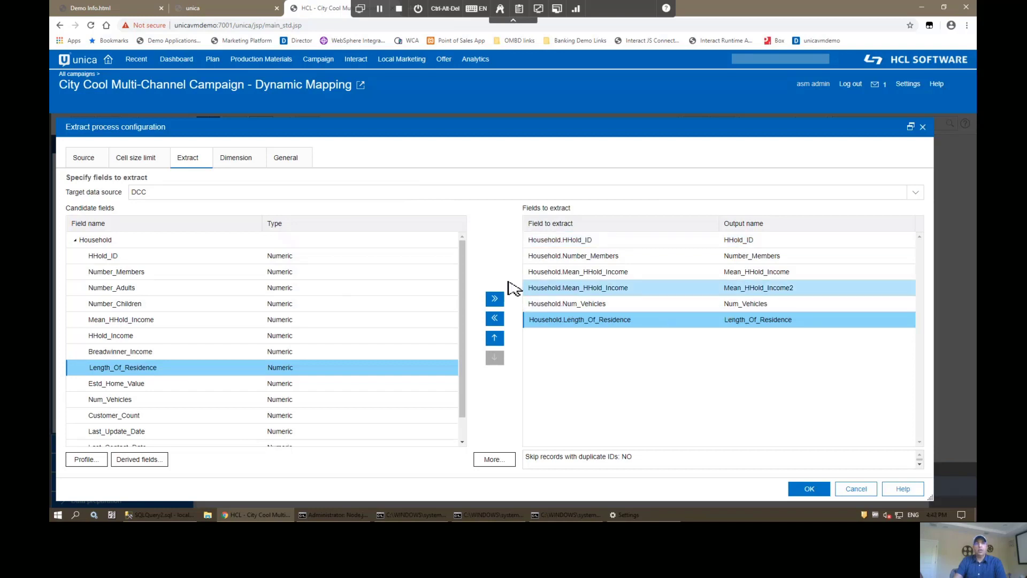
On the Dimension tab, tick Individual and set HHold_ID (Numeric) as the new table's key field
{"action": "left_click", "coordinate": [238, 164]}
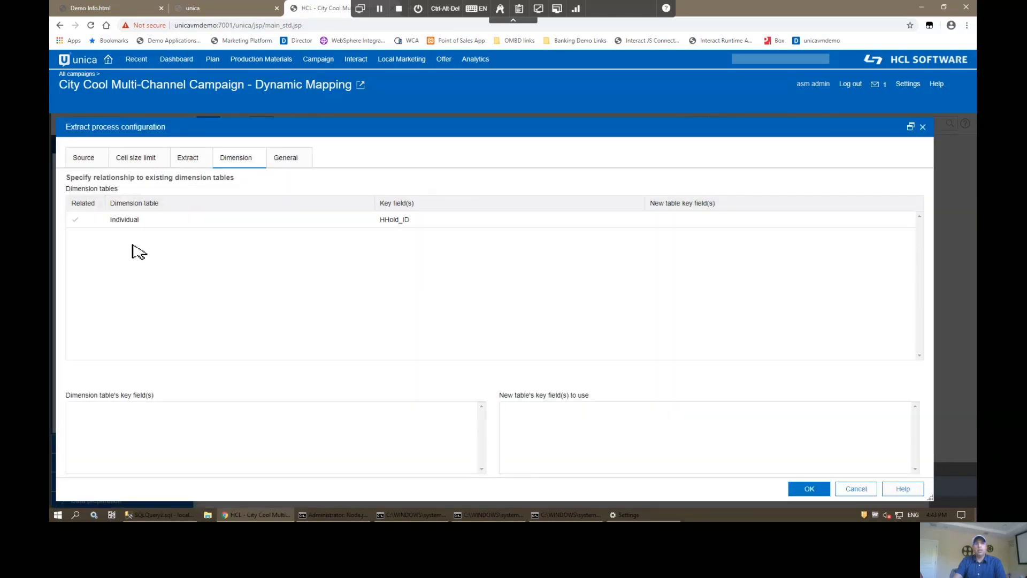
{"action": "left_click", "coordinate": [76, 223]}
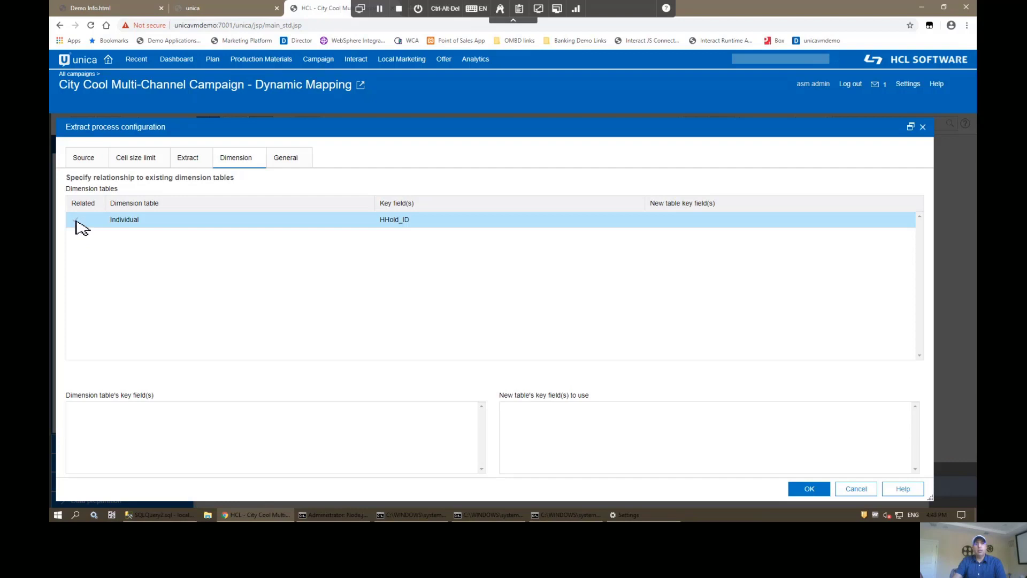
{"action": "left_click", "coordinate": [76, 223]}
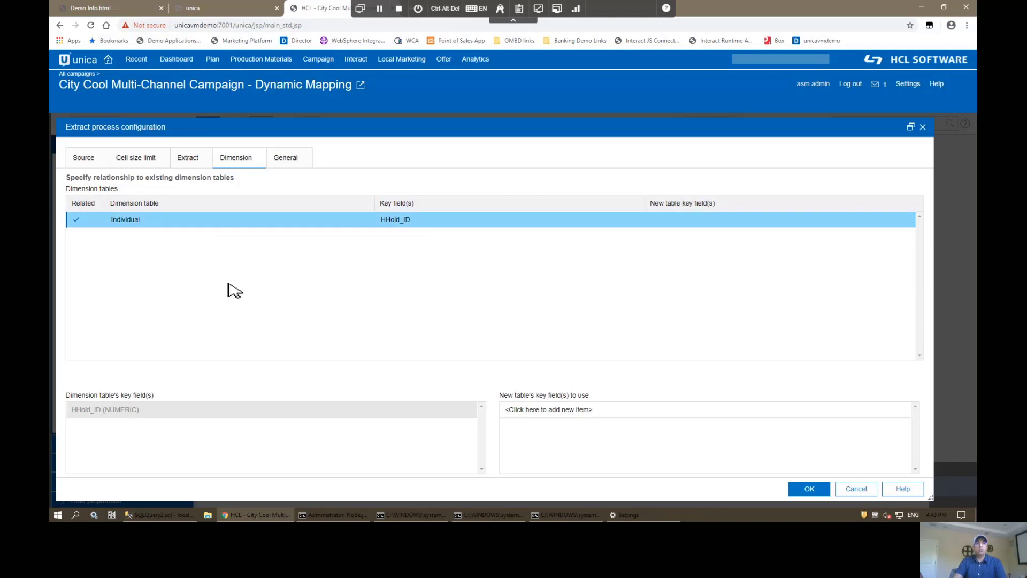
{"action": "left_click", "coordinate": [551, 413]}
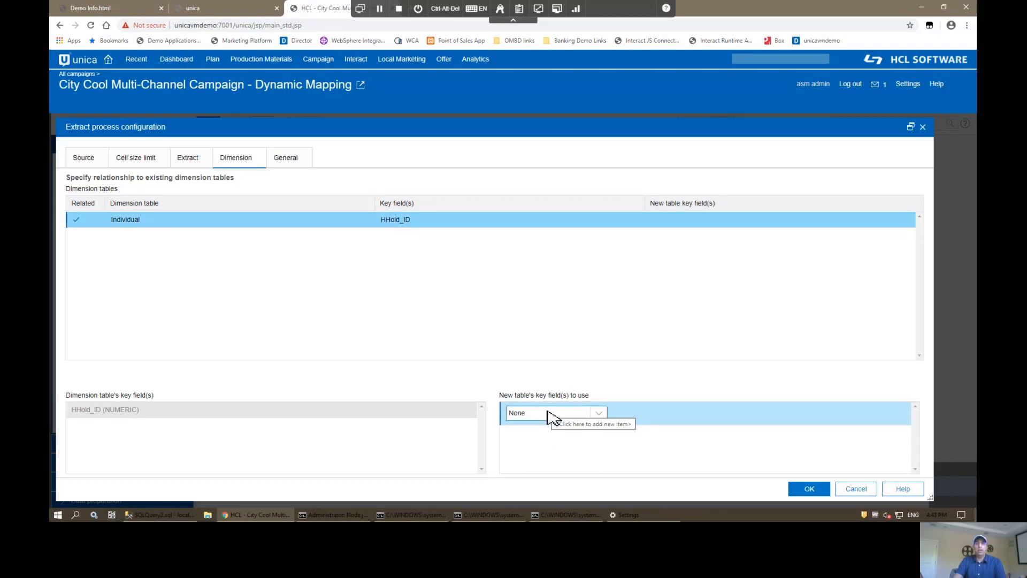
{"action": "left_click", "coordinate": [550, 417]}
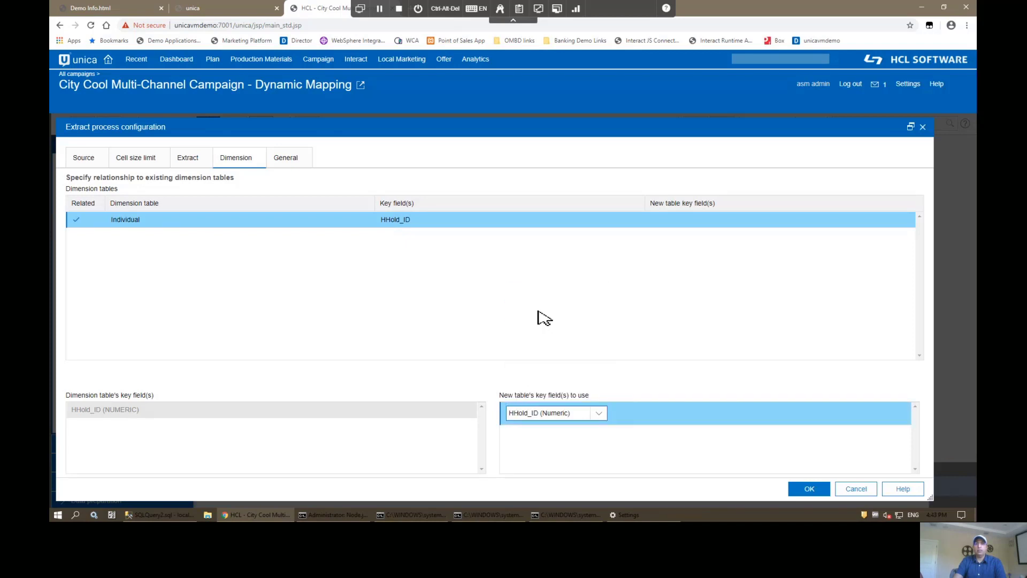
{"action": "left_click", "coordinate": [540, 311]}
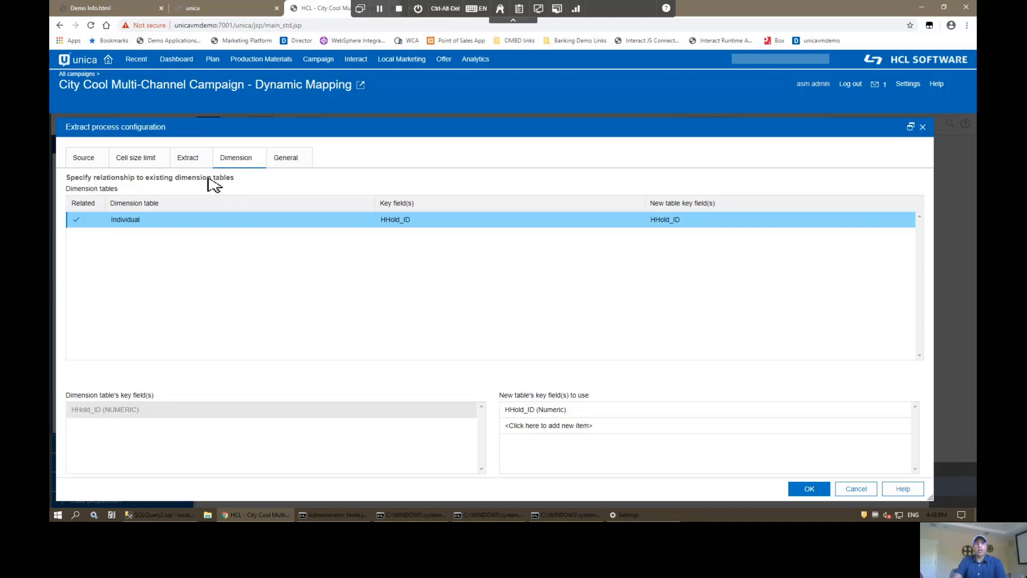
{"action": "left_click", "coordinate": [200, 163]}
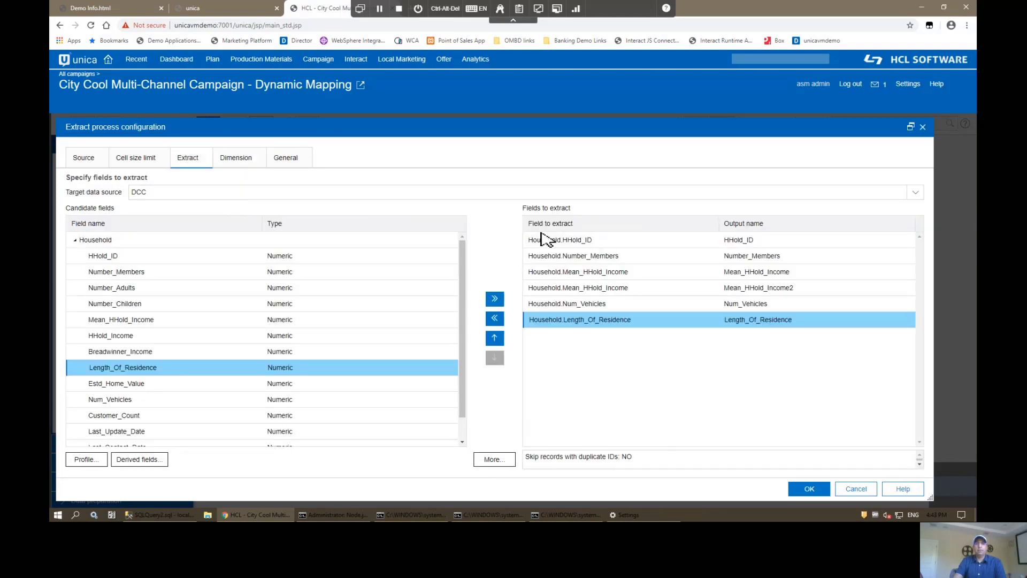
Review the Source, Extract and Dimension tabs, then confirm the Extract settings with OK
{"action": "left_click", "coordinate": [90, 159]}
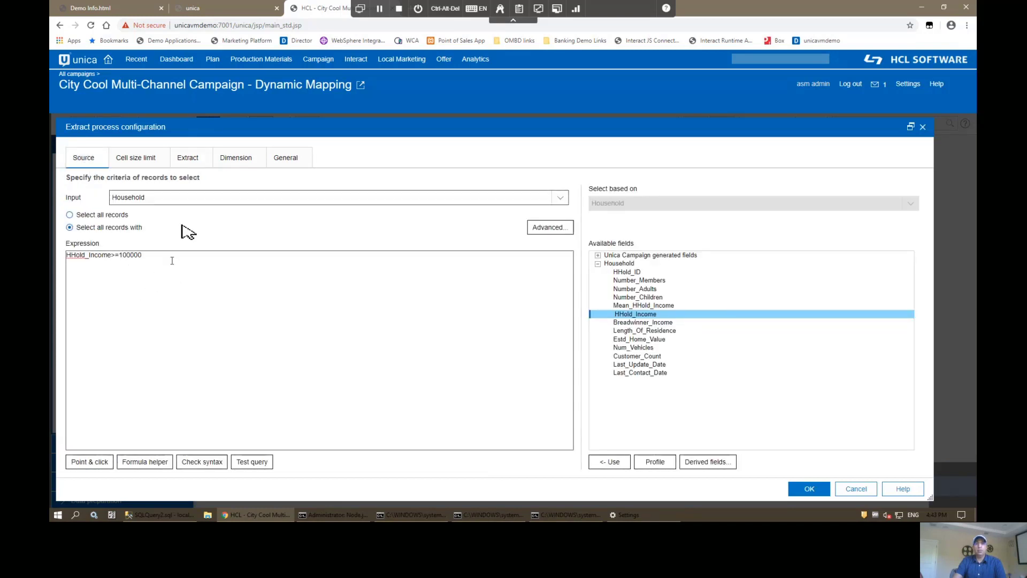
{"action": "left_click", "coordinate": [187, 159]}
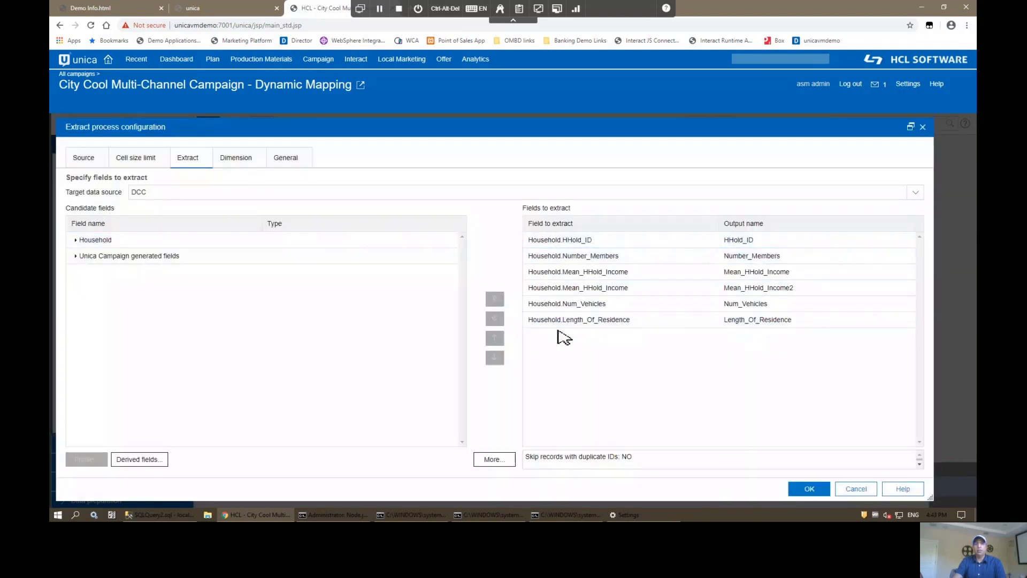
{"action": "left_click", "coordinate": [246, 163]}
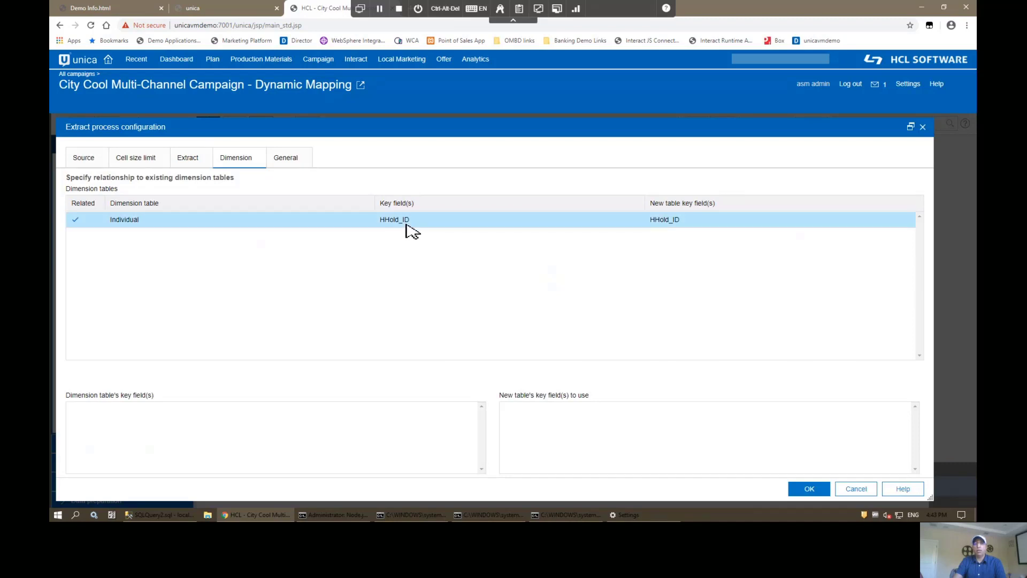
{"action": "left_click", "coordinate": [807, 489]}
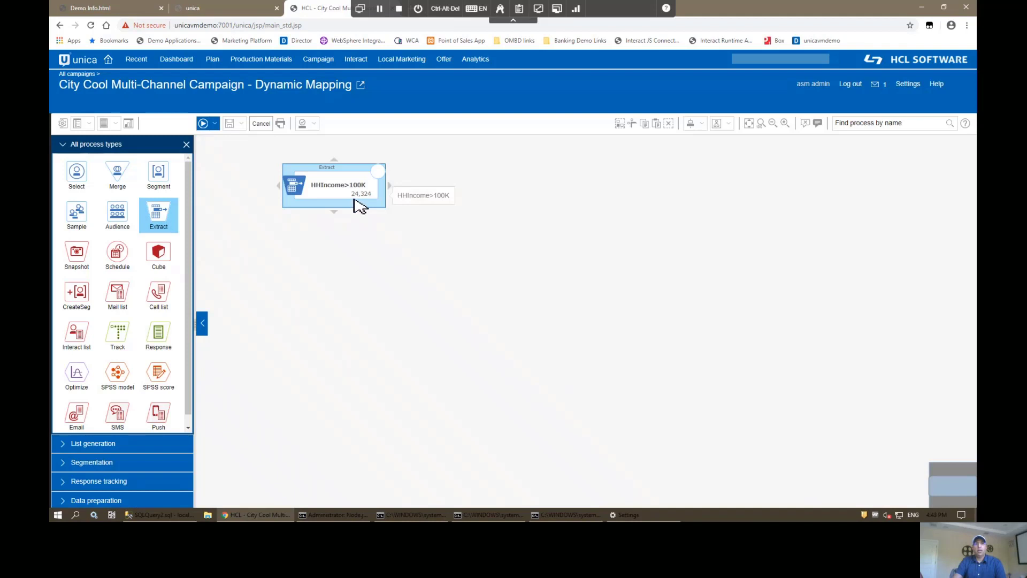
Save and run the HHIncome>100K extract, then add a Select process and connect Extract to Select1
{"action": "right_click", "coordinate": [354, 200]}
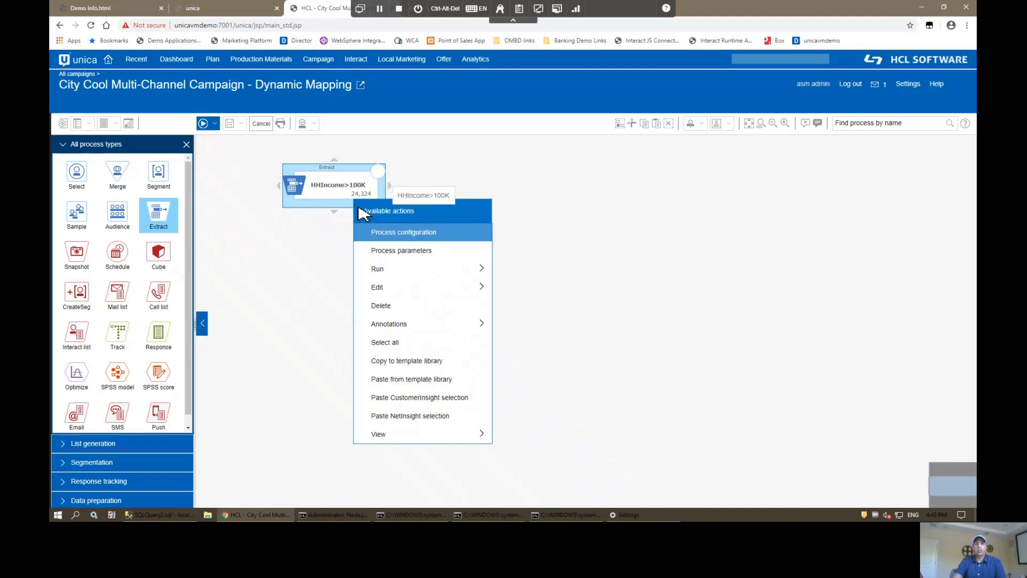
{"action": "mouse_move", "coordinate": [395, 270]}
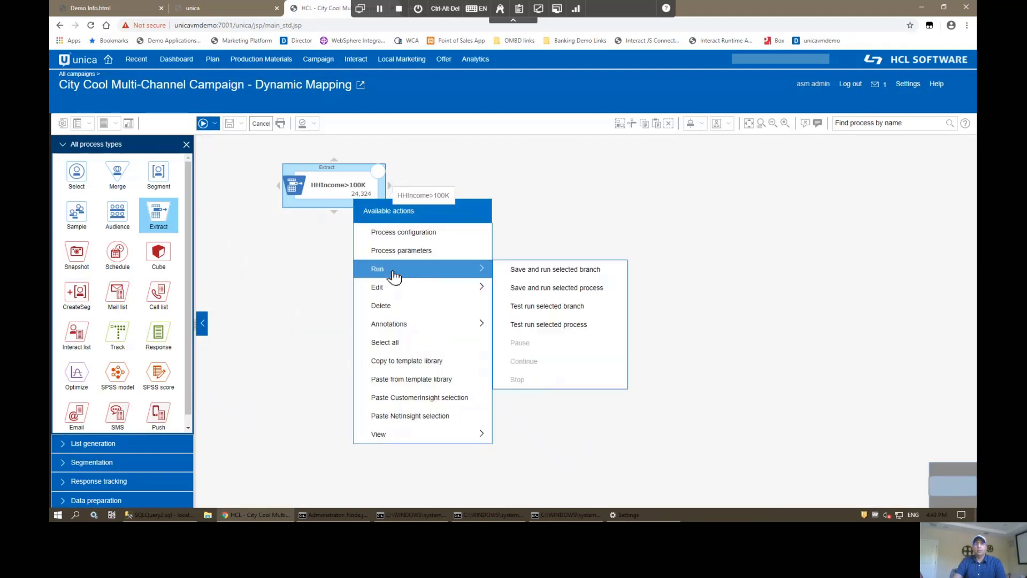
{"action": "left_click", "coordinate": [530, 287]}
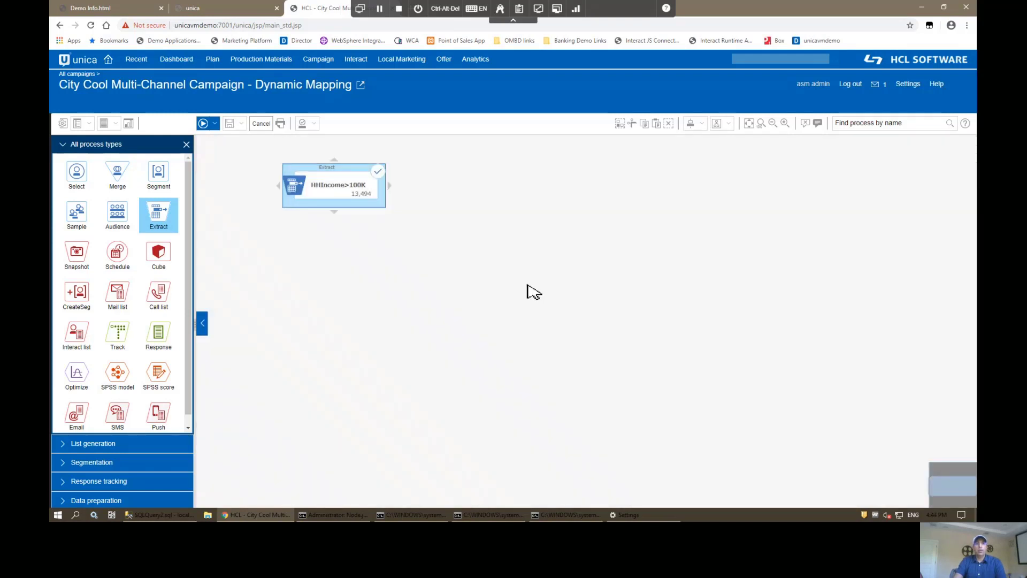
{"action": "left_click_drag", "start_coordinate": [78, 175], "coordinate": [321, 287]}
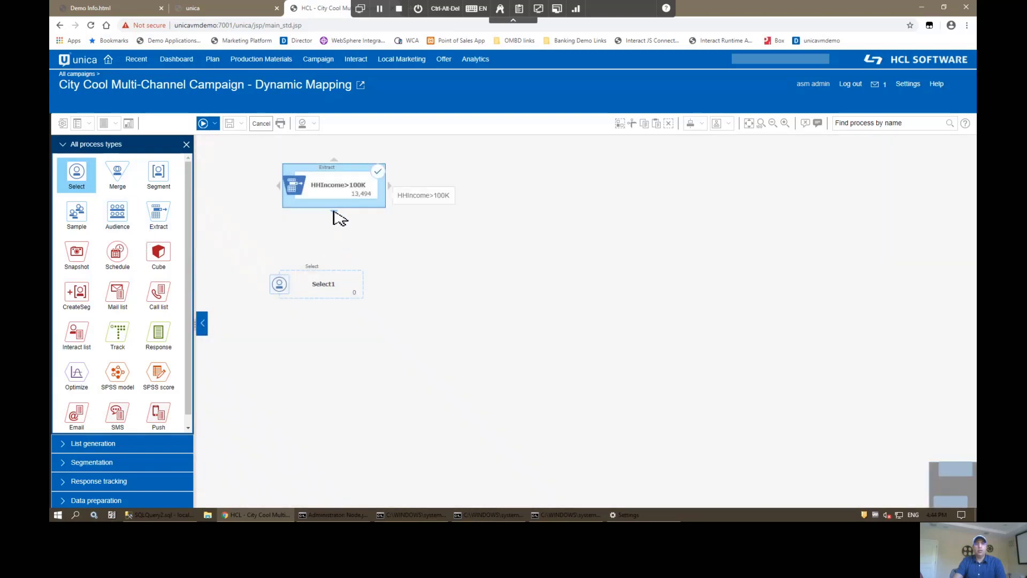
{"action": "left_click_drag", "start_coordinate": [333, 212], "coordinate": [341, 271]}
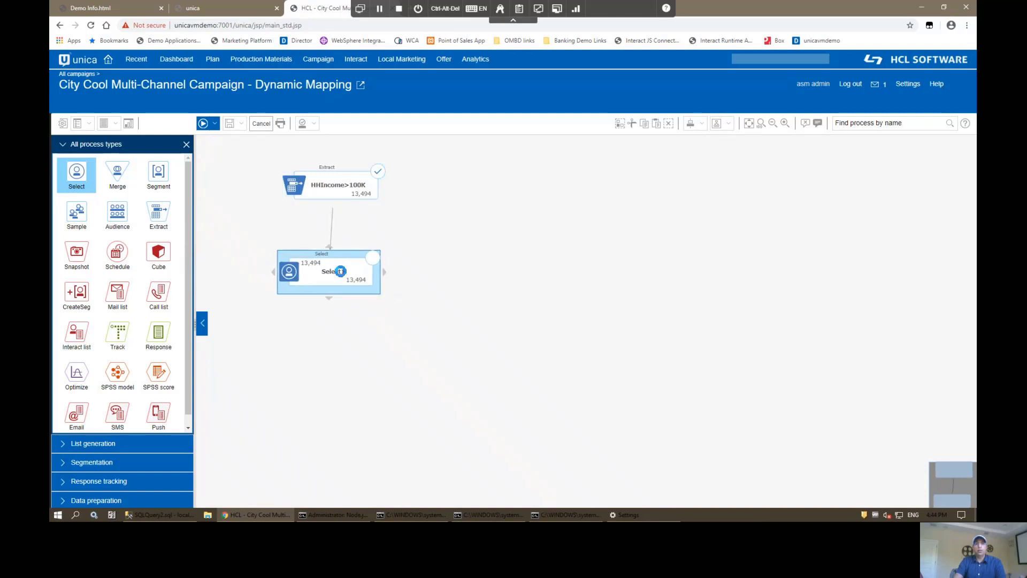
Open Select1, choose Select Household IDs with, and expand the Extract and Individual available fields
{"action": "double_click", "coordinate": [340, 271]}
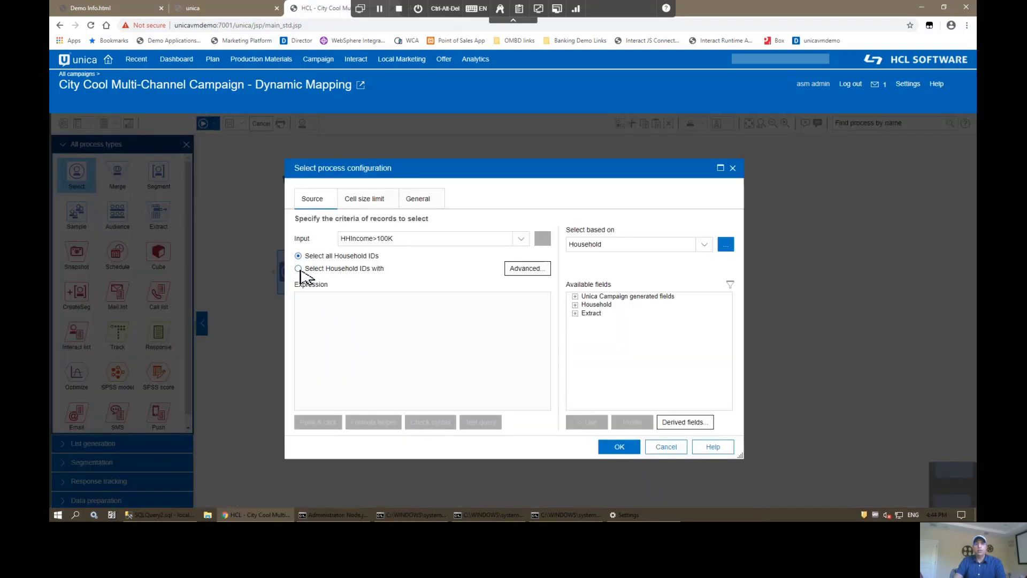
{"action": "left_click", "coordinate": [300, 270]}
{"action": "left_click", "coordinate": [328, 423]}
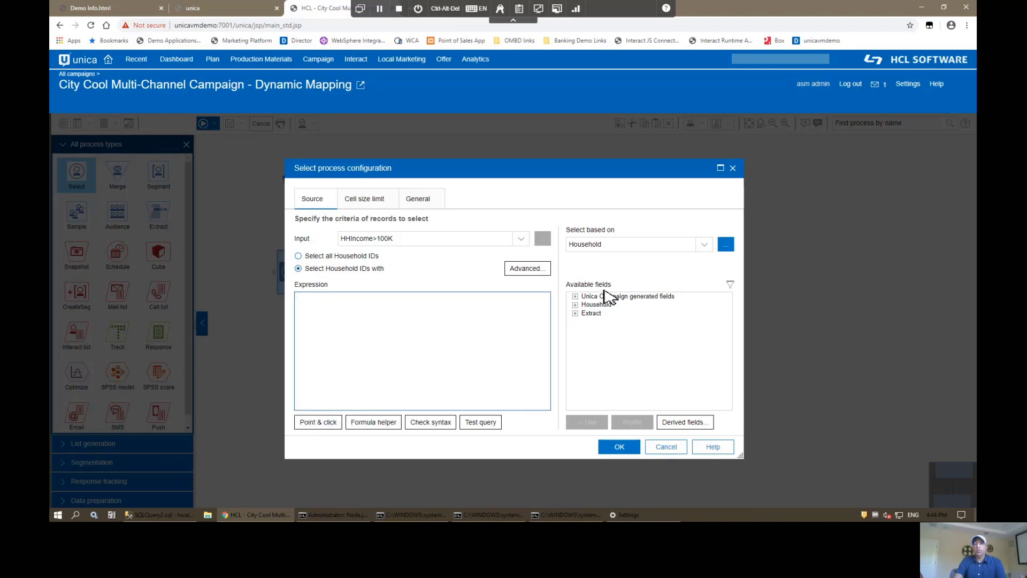
{"action": "left_click_drag", "start_coordinate": [615, 172], "coordinate": [615, 151]}
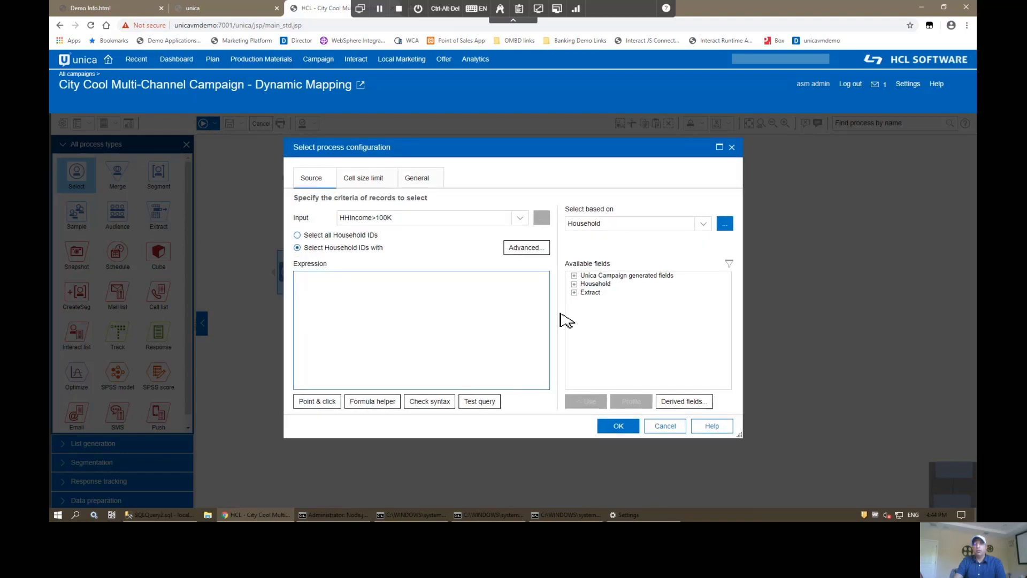
{"action": "left_click", "coordinate": [575, 293]}
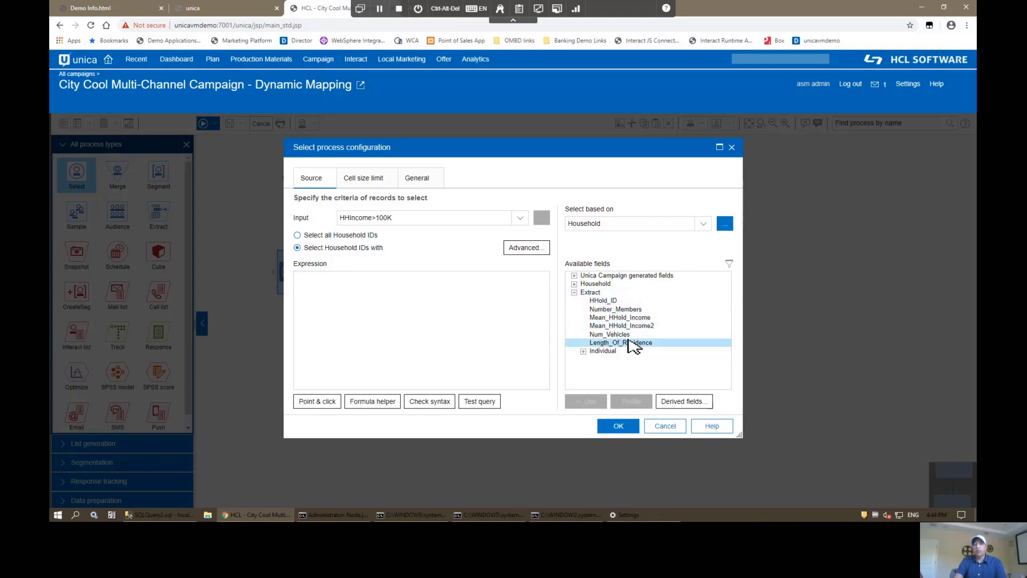
{"action": "left_click", "coordinate": [585, 352]}
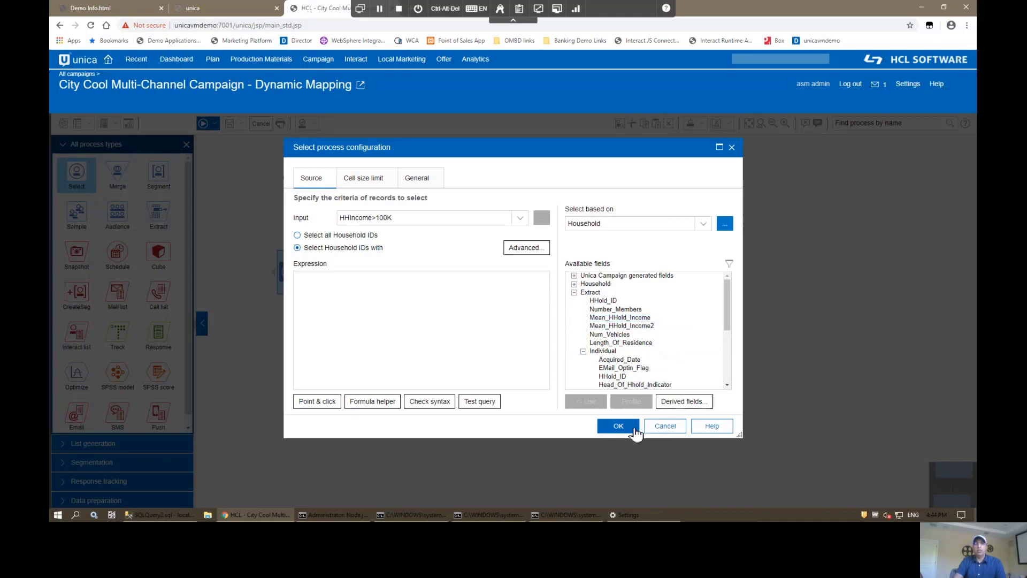
Cancel the Select1 configuration dialog without saving changes
{"action": "left_click", "coordinate": [666, 427]}
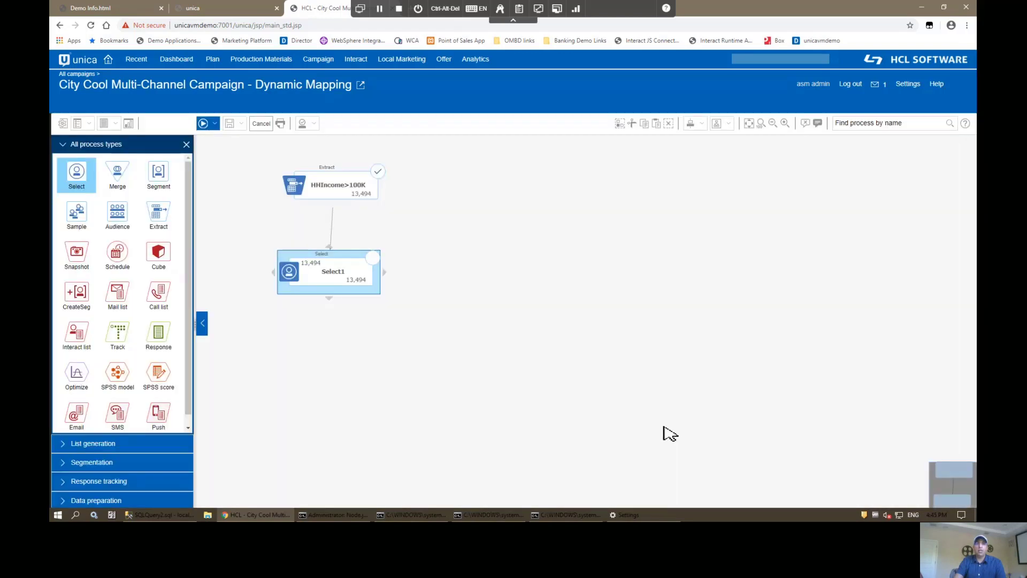